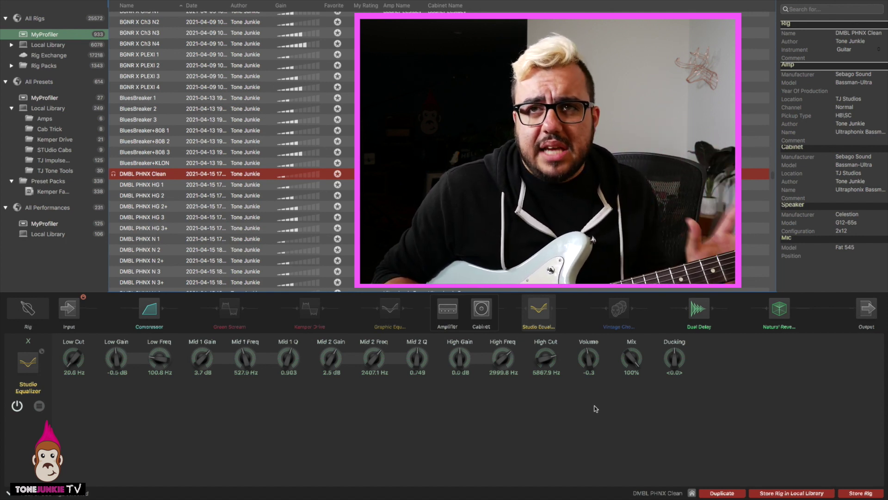
Switch the DMBL PHNX Clean rig's Studio Equalizer off to compare the tone.
{"action": "left_click", "coordinate": [542, 324]}
Toggle the Studio Equalizer back on, then bypass it again to hear the difference.
{"action": "left_click", "coordinate": [545, 309]}
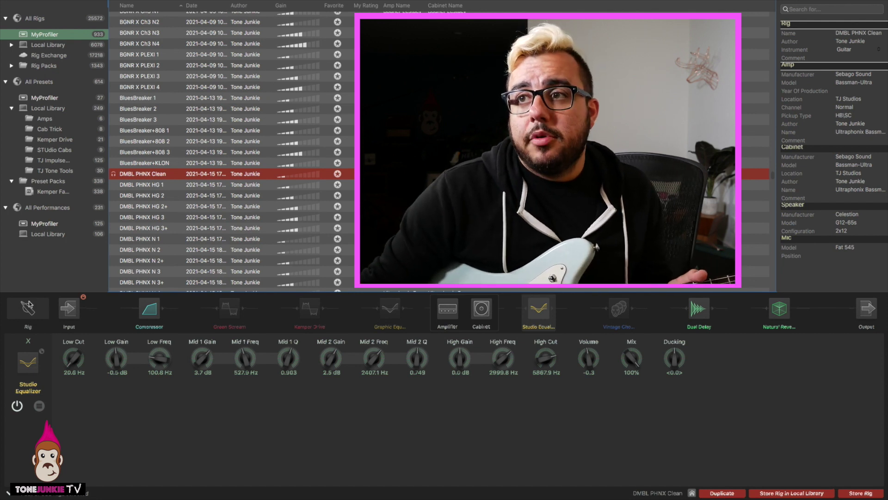
{"action": "left_click", "coordinate": [536, 316]}
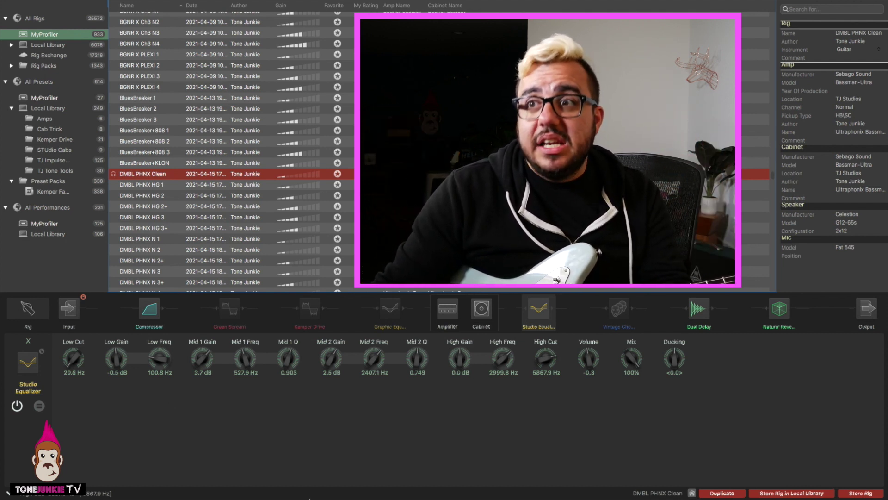
{"action": "left_click", "coordinate": [541, 315]}
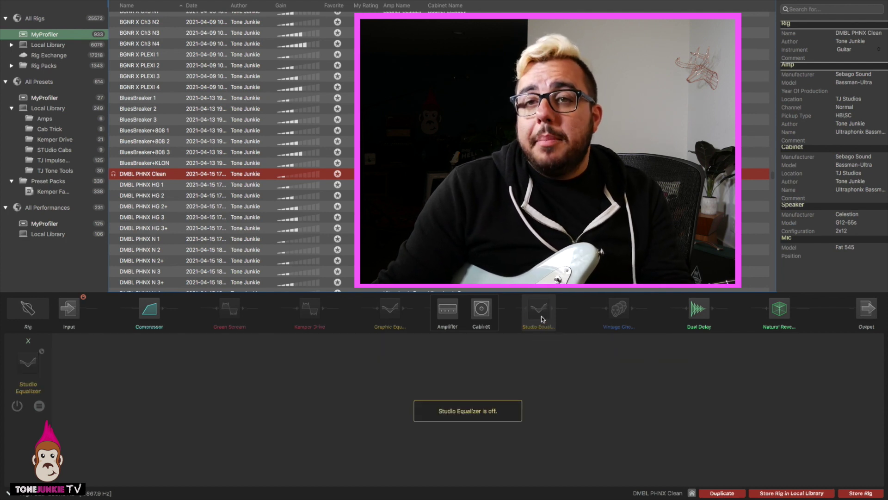
Re-enable the Studio Equalizer and raise its High Cut from 5887.9 Hz to 7098.8 Hz.
{"action": "left_click", "coordinate": [541, 316]}
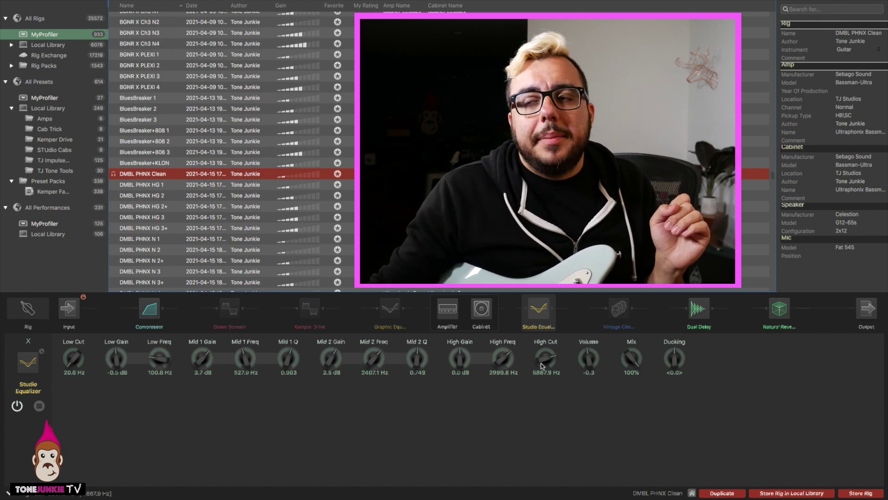
{"action": "left_click_drag", "start_coordinate": [542, 366], "coordinate": [542, 352]}
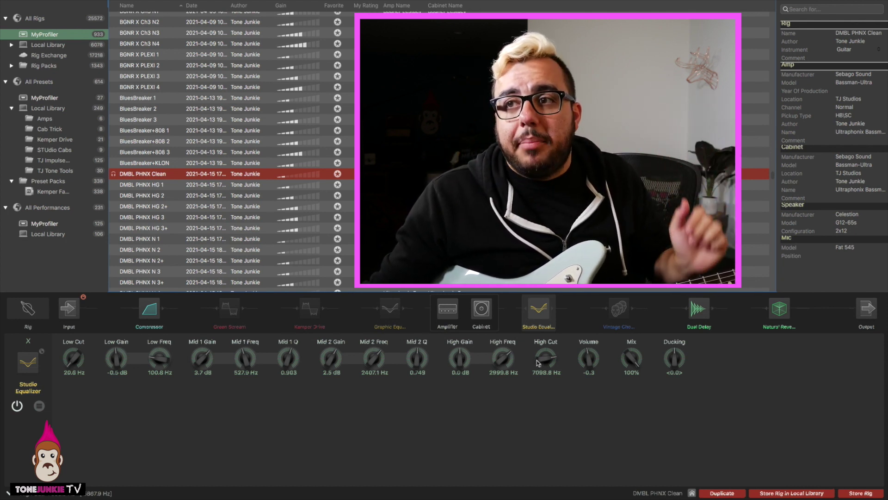
Try High Cut near 7373 Hz, settle it at 5873.1 Hz, and start raising Low Cut.
{"action": "left_click_drag", "start_coordinate": [542, 363], "coordinate": [546, 369]}
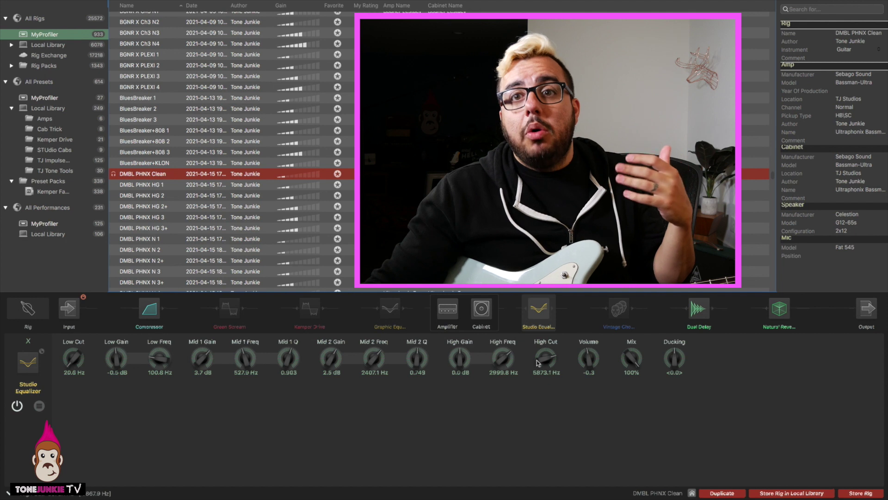
{"action": "left_click_drag", "start_coordinate": [80, 362], "coordinate": [80, 340]}
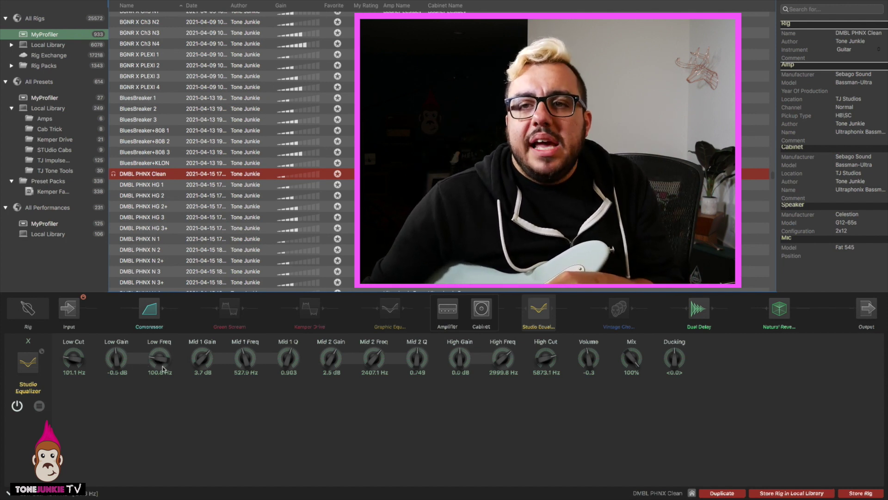
Set the low shelf Low Freq to 207.0 Hz, with Low Gain ending at -2.7 dB.
{"action": "scroll", "coordinate": [159, 357], "scroll_direction": "up", "scroll_amount": 10}
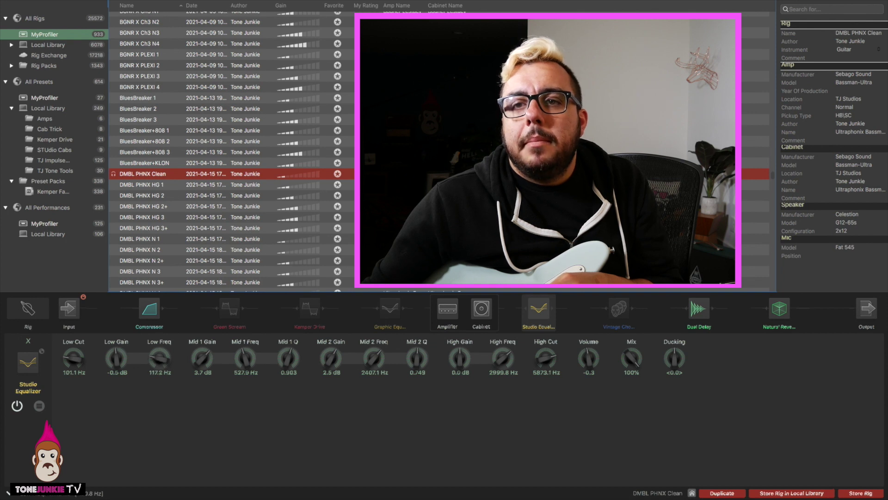
{"action": "scroll", "coordinate": [159, 357], "scroll_direction": "up", "scroll_amount": 1}
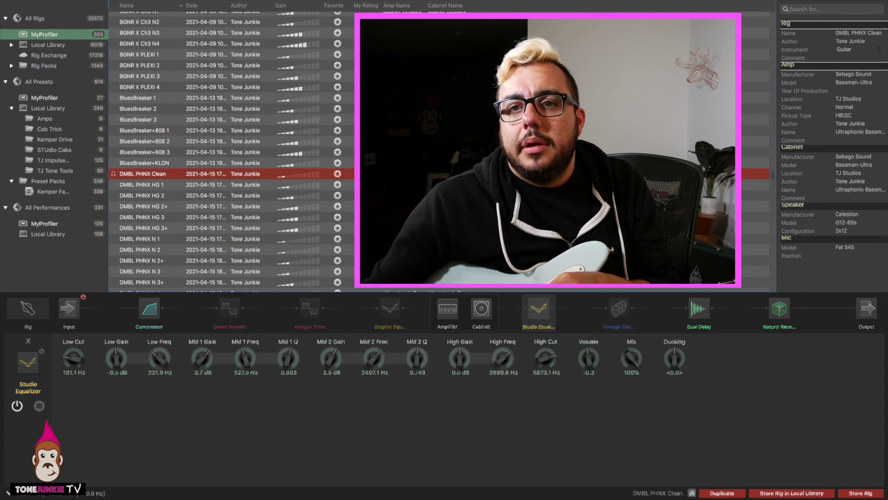
{"action": "scroll", "coordinate": [159, 357], "scroll_direction": "down", "scroll_amount": 3}
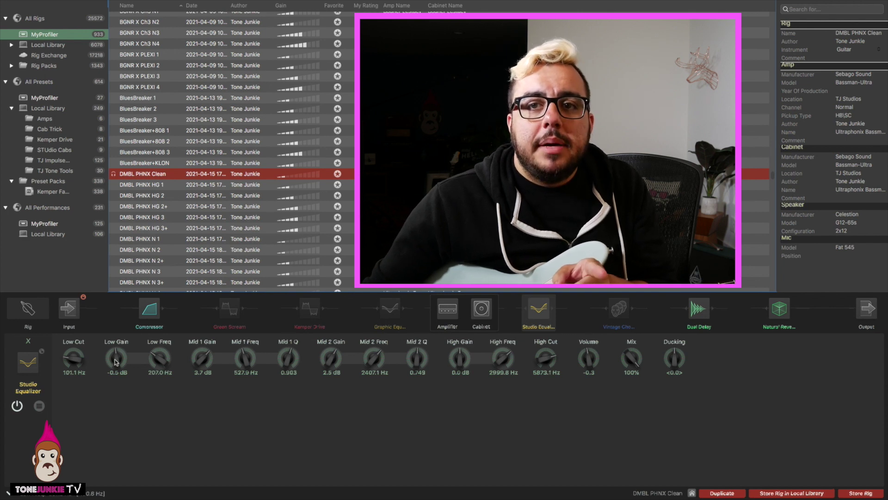
{"action": "scroll", "coordinate": [116, 357], "scroll_direction": "up", "scroll_amount": 3}
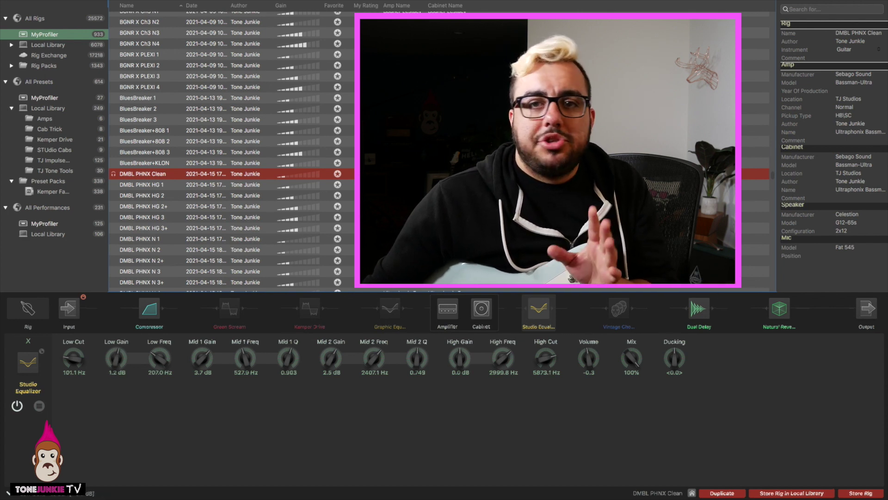
{"action": "scroll", "coordinate": [117, 357], "scroll_direction": "up", "scroll_amount": 2}
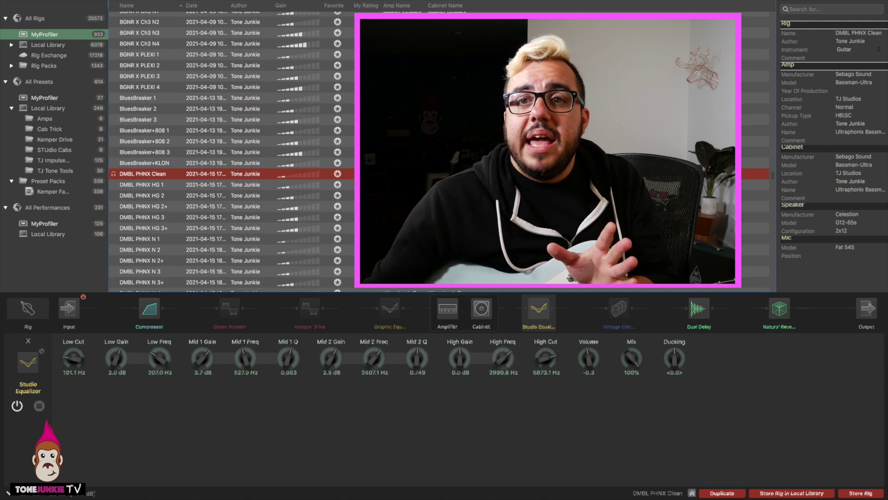
{"action": "scroll", "coordinate": [116, 357], "scroll_direction": "up", "scroll_amount": 1}
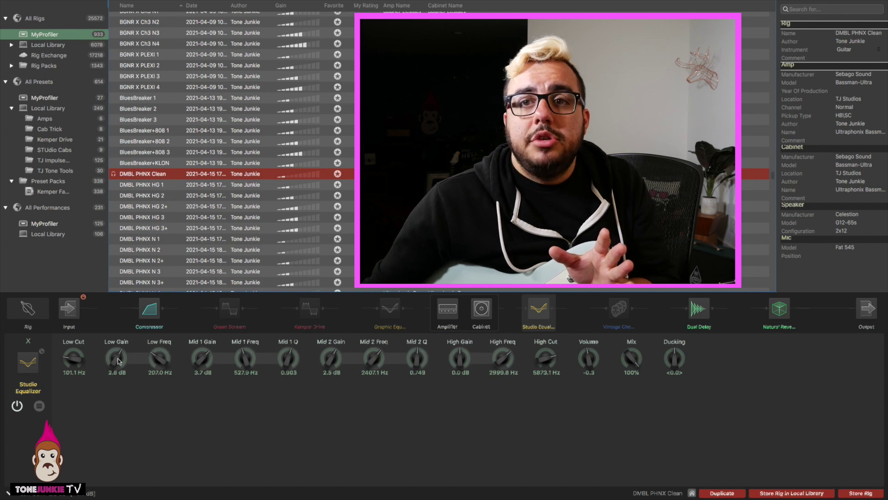
{"action": "scroll", "coordinate": [116, 359], "scroll_direction": "down", "scroll_amount": 2}
{"action": "scroll", "coordinate": [116, 359], "scroll_direction": "down", "scroll_amount": 8}
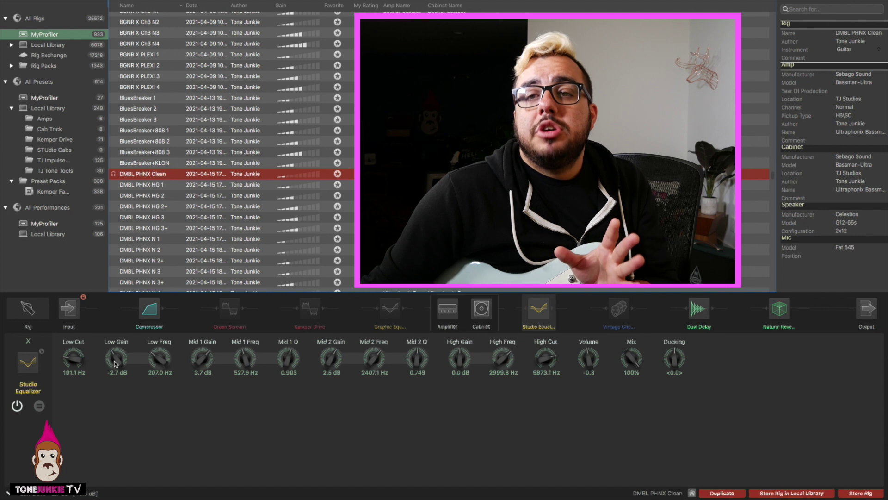
Drop Low Cut to 20.0 Hz and nudge the low shelf gain up slightly.
{"action": "scroll", "coordinate": [117, 361], "scroll_direction": "up", "scroll_amount": 3}
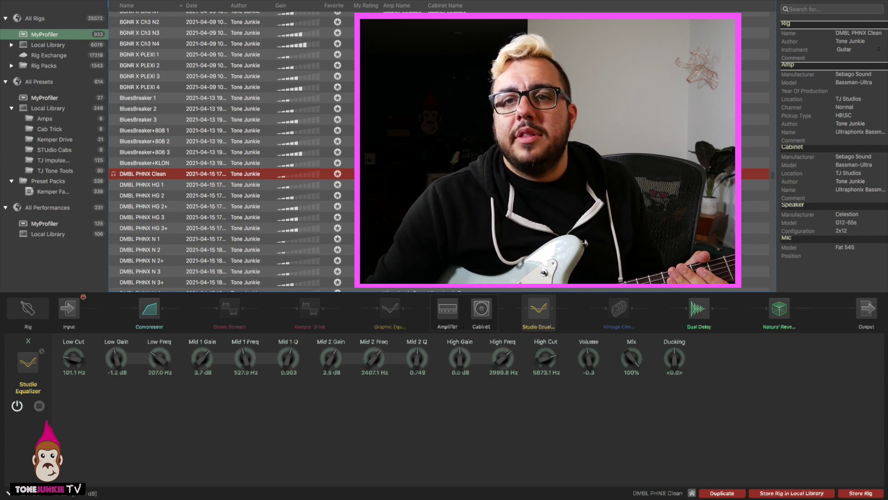
{"action": "left_click_drag", "start_coordinate": [75, 360], "coordinate": [74, 369]}
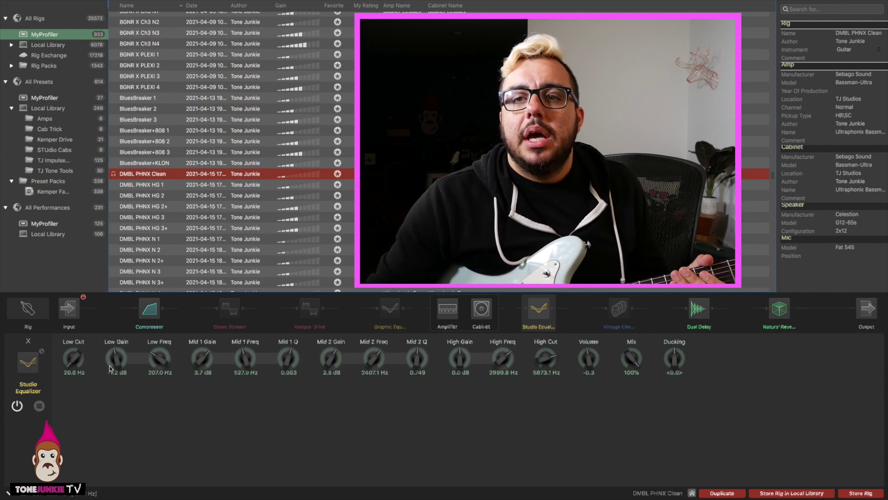
{"action": "left_click_drag", "start_coordinate": [115, 362], "coordinate": [115, 348]}
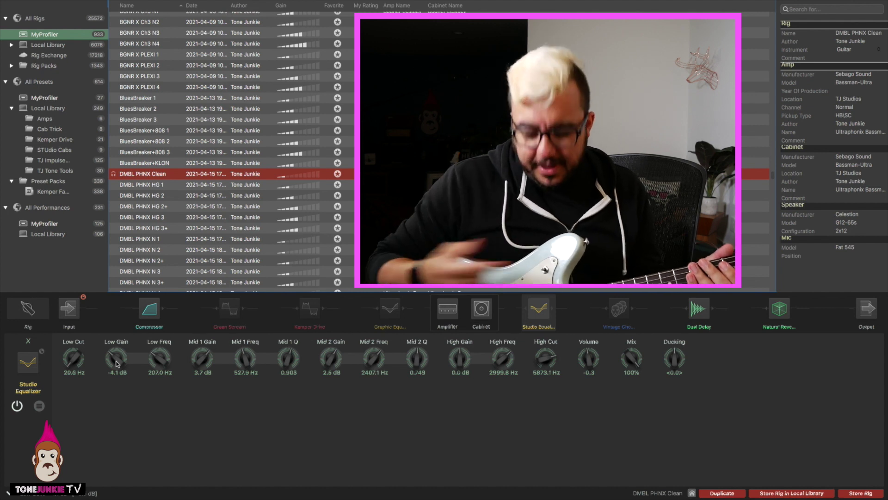
{"action": "scroll", "coordinate": [117, 359], "scroll_direction": "down", "scroll_amount": 5}
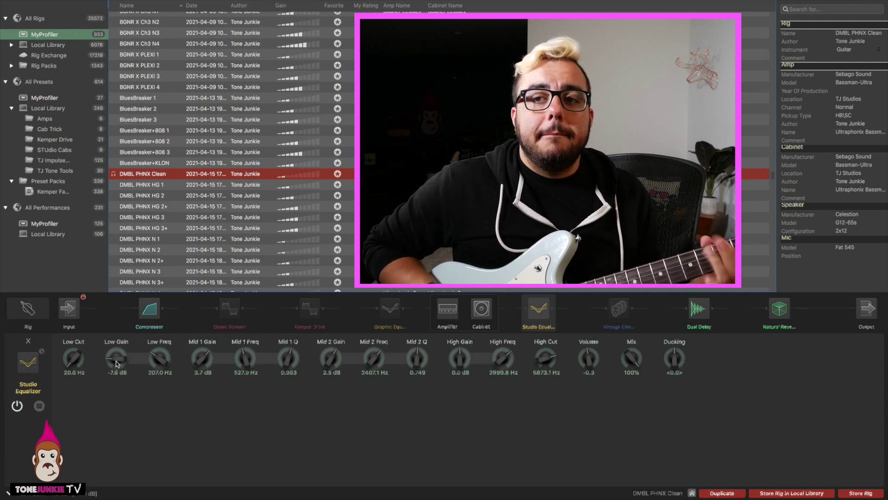
Try a 7.2 dB low shelf boost, then settle at 0.6 dB, 171.3 Hz, Low Cut 101.2 Hz.
{"action": "left_click_drag", "start_coordinate": [116, 363], "coordinate": [117, 335]}
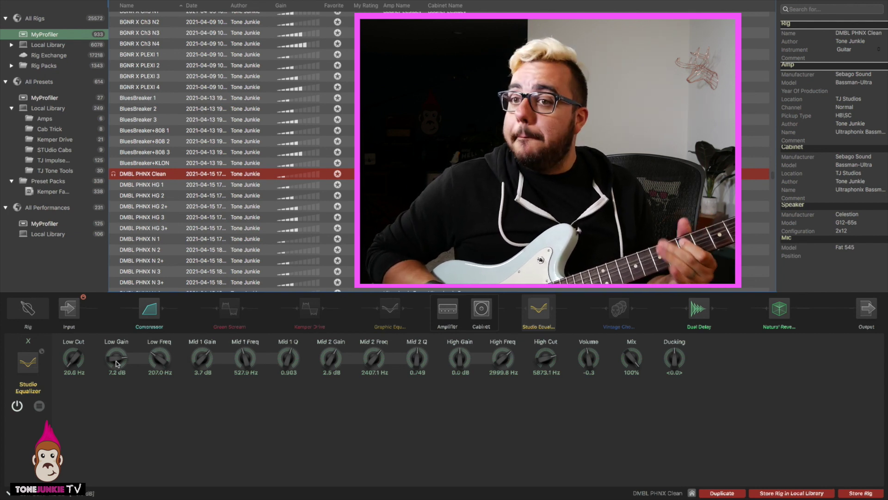
{"action": "left_click_drag", "start_coordinate": [116, 363], "coordinate": [117, 377]}
{"action": "mouse_move", "coordinate": [159, 357]}
{"action": "left_mouse_down"}
{"action": "mouse_move", "coordinate": [159, 372]}
{"action": "mouse_move", "coordinate": [160, 360]}
{"action": "left_mouse_up"}
{"action": "left_click_drag", "start_coordinate": [71, 365], "coordinate": [71, 353]}
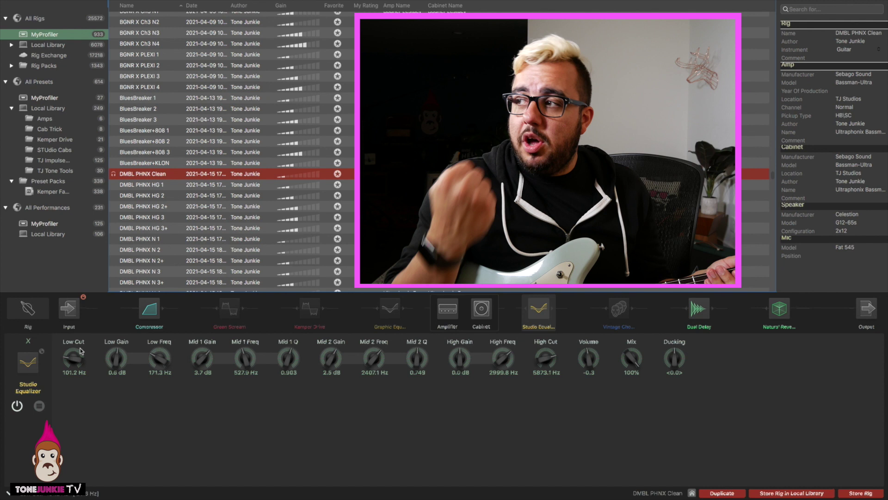
Set the low shelf to 5.0 dB at 250.2 Hz and lower Low Cut to 20.8 Hz.
{"action": "left_click_drag", "start_coordinate": [159, 363], "coordinate": [160, 354]}
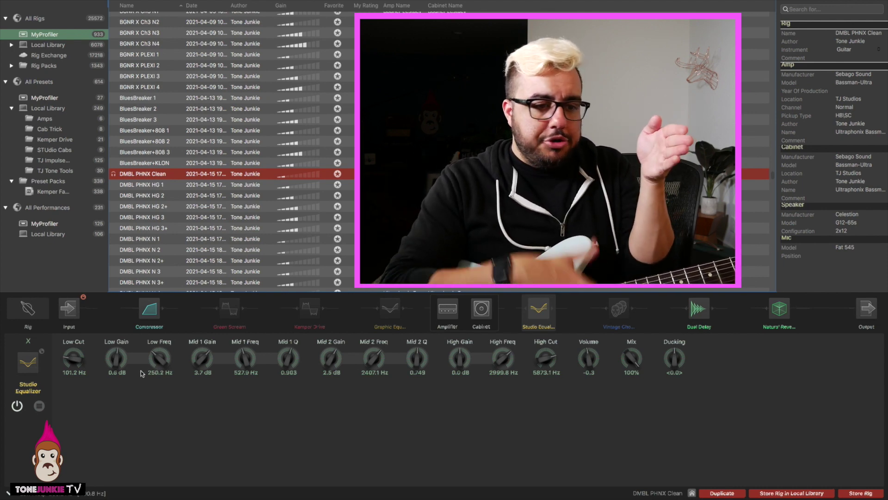
{"action": "left_click_drag", "start_coordinate": [117, 359], "coordinate": [119, 364]}
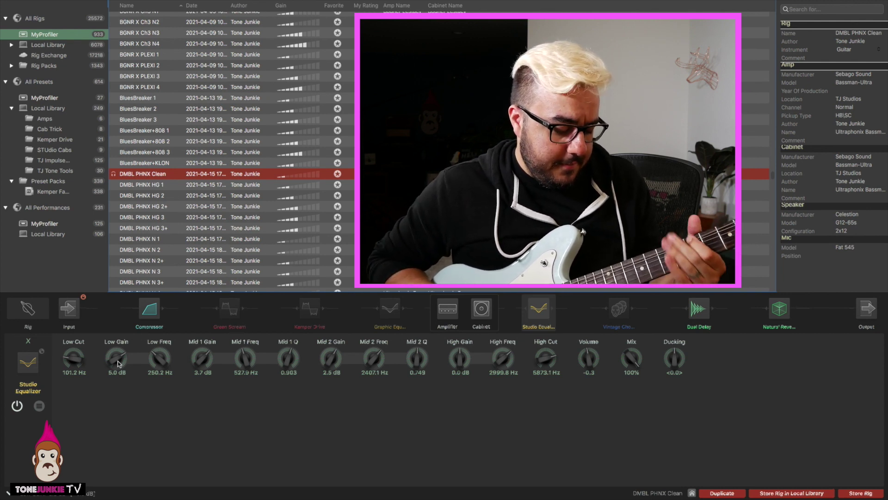
{"action": "left_click_drag", "start_coordinate": [118, 363], "coordinate": [110, 356]}
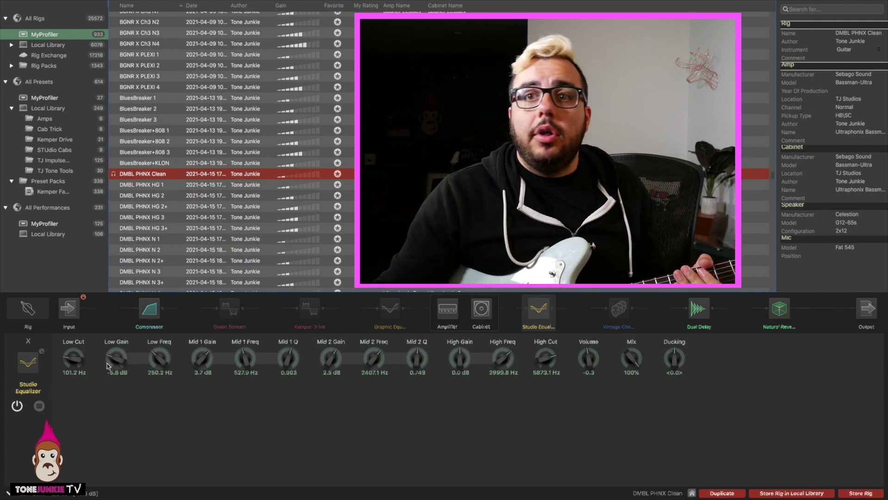
{"action": "mouse_move", "coordinate": [111, 365]}
{"action": "left_mouse_down"}
{"action": "mouse_move", "coordinate": [111, 352]}
{"action": "mouse_move", "coordinate": [120, 362]}
{"action": "left_mouse_up"}
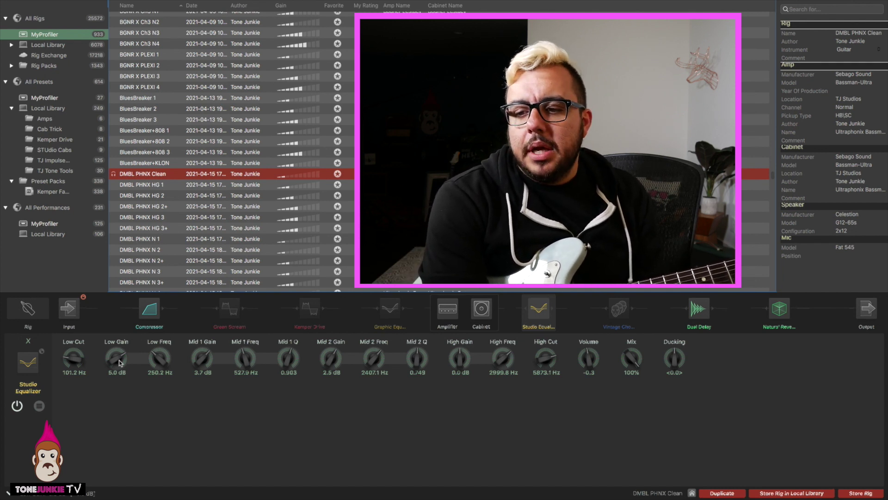
{"action": "mouse_move", "coordinate": [74, 359]}
{"action": "left_mouse_down"}
{"action": "mouse_move", "coordinate": [74, 381]}
{"action": "mouse_move", "coordinate": [71, 361]}
{"action": "left_mouse_up"}
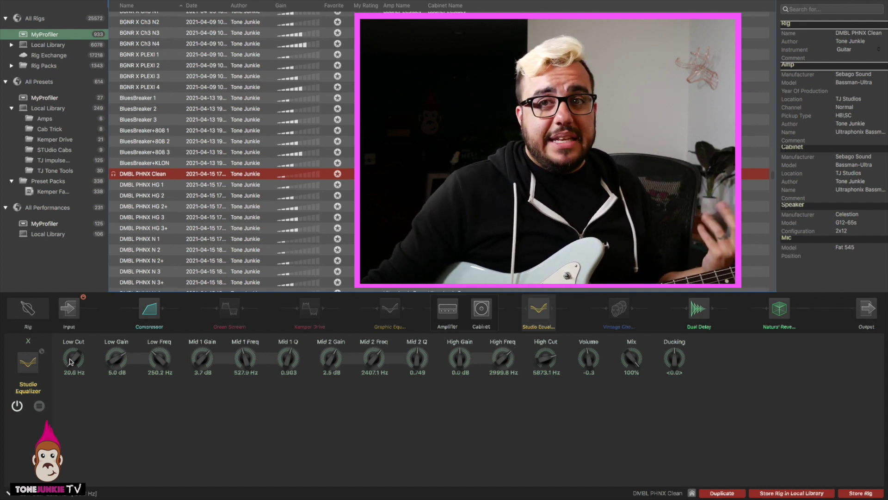
Adjust Low Cut and bring the low shelf to -0.6 dB at 100.7 Hz.
{"action": "left_click_drag", "start_coordinate": [73, 364], "coordinate": [73, 348]}
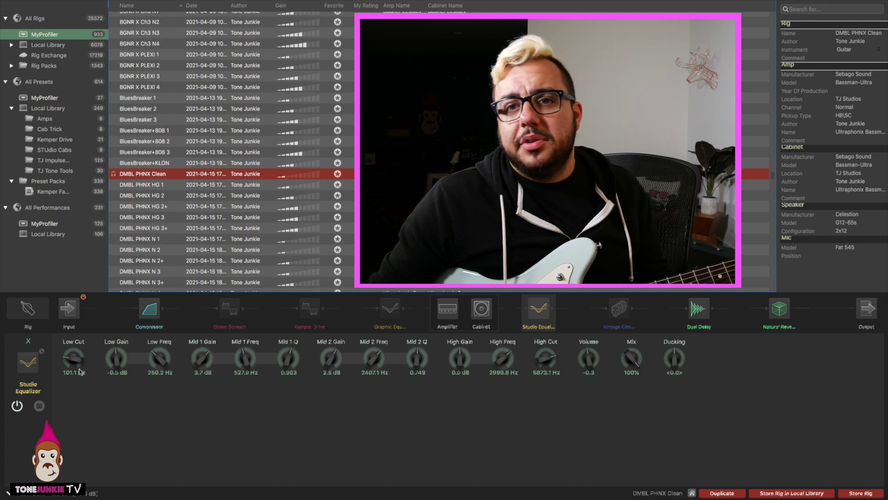
{"action": "left_click_drag", "start_coordinate": [156, 359], "coordinate": [156, 375]}
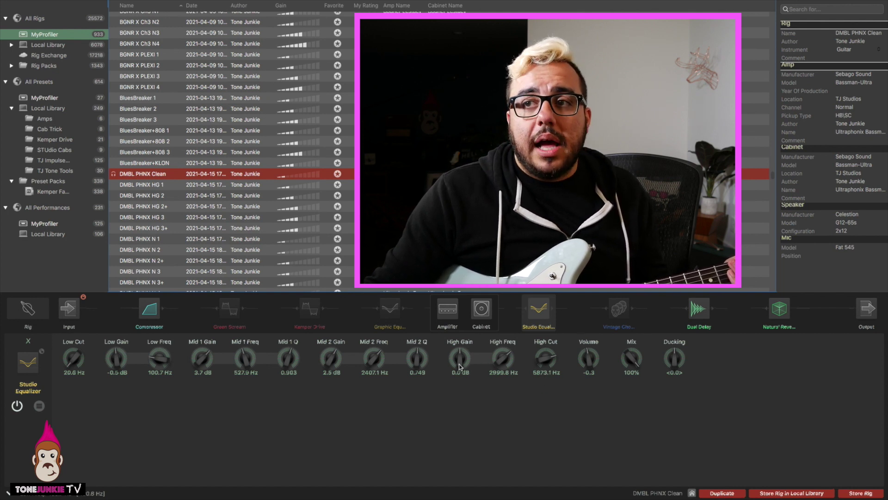
Sweep the High Gain shelf up from -6.3 dB, leaving it at 4.9 dB.
{"action": "left_click_drag", "start_coordinate": [460, 367], "coordinate": [532, 366]}
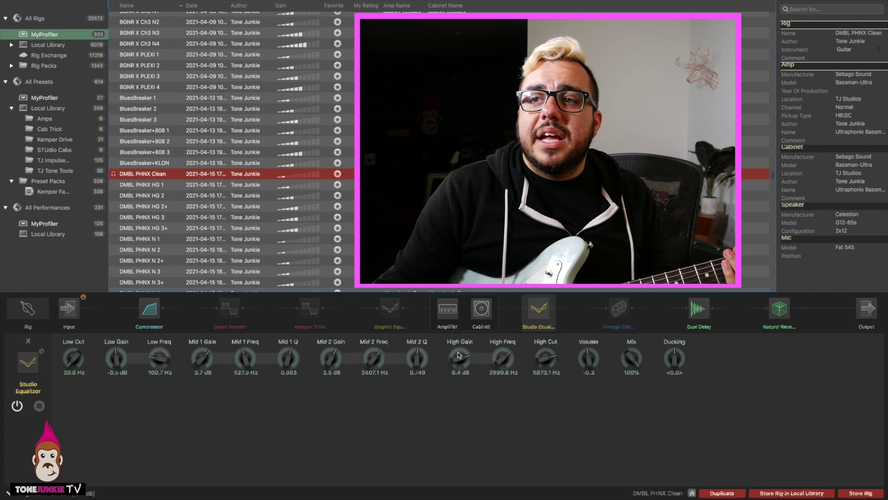
{"action": "scroll", "coordinate": [457, 361], "scroll_direction": "down", "scroll_amount": 12}
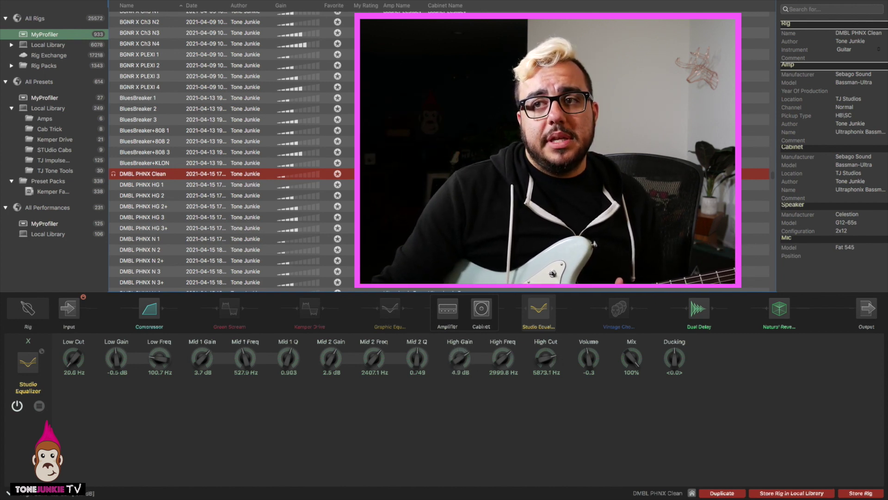
Reset the Studio Equalizer's High Gain to 0.0 dB.
{"action": "double_click", "coordinate": [453, 364]}
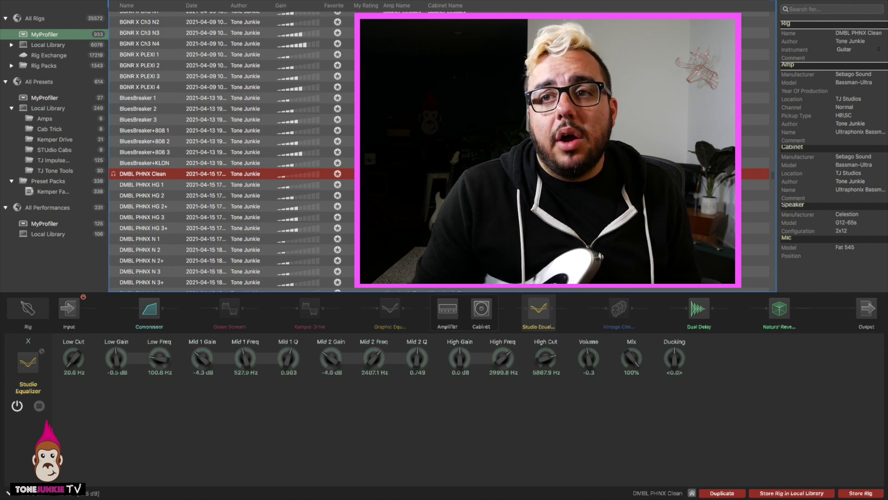
Set Mid 1 Gain to 4.2 dB and Mid 2 Gain to 2.9 dB, with Mid 1 Q at 1.198.
{"action": "left_click_drag", "start_coordinate": [200, 360], "coordinate": [197, 360]}
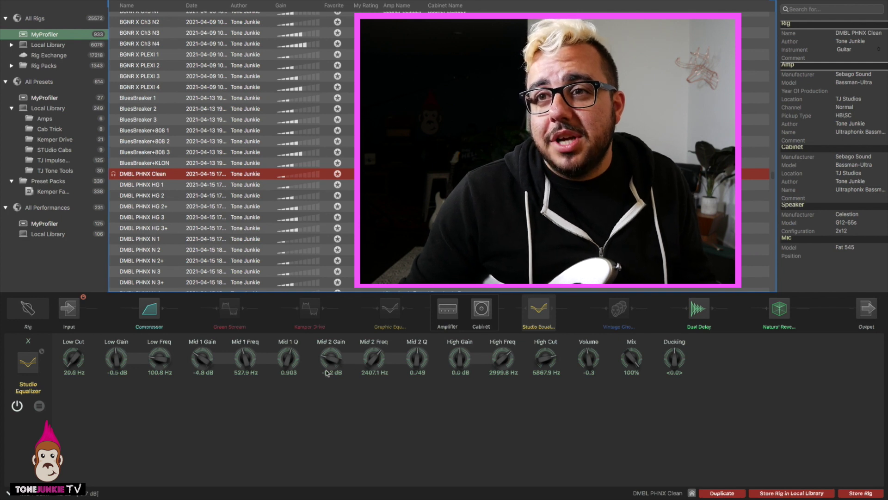
{"action": "left_click_drag", "start_coordinate": [327, 373], "coordinate": [327, 361]}
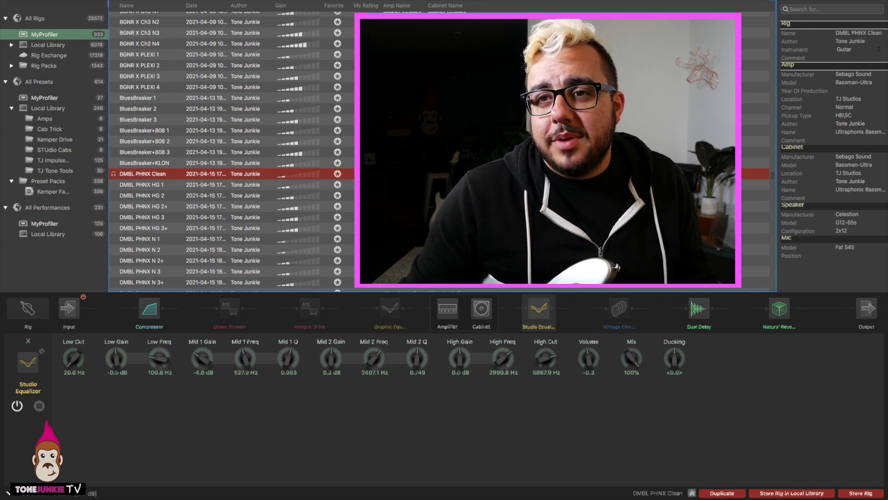
{"action": "left_click_drag", "start_coordinate": [327, 361], "coordinate": [327, 364]}
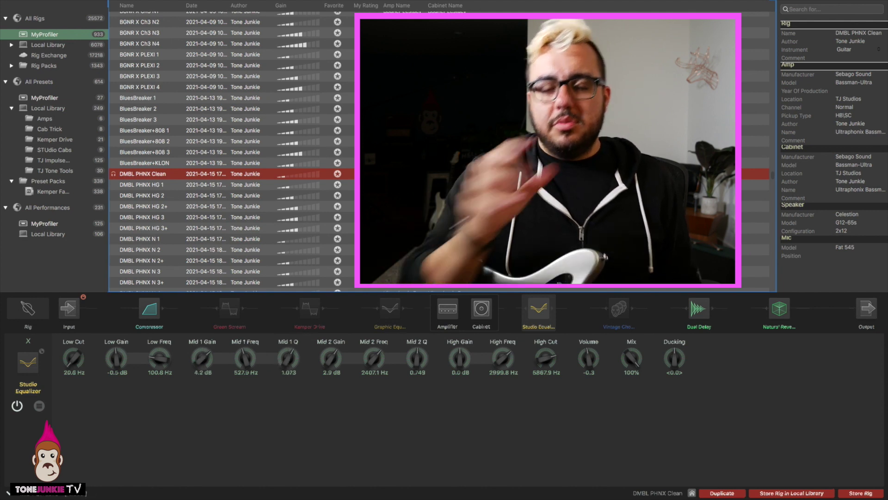
{"action": "left_click_drag", "start_coordinate": [288, 358], "coordinate": [280, 363]}
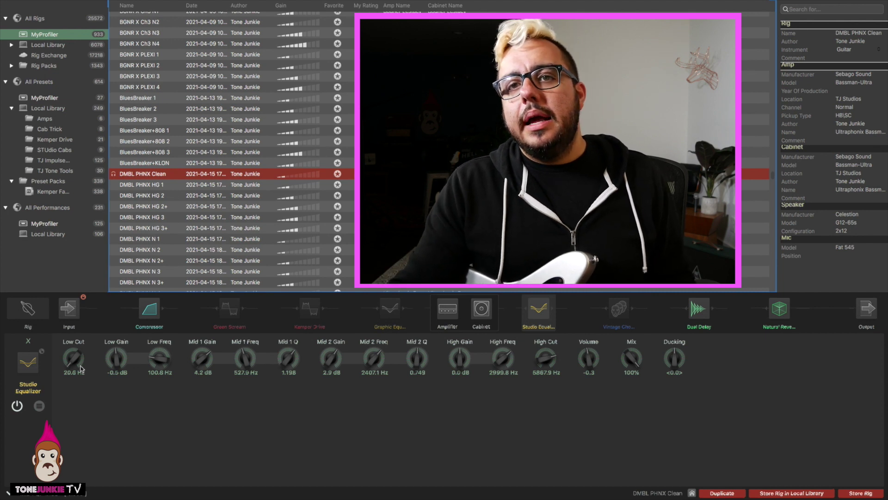
Raise Low Cut to 109.1 Hz and pull Mid 1 Gain down to a -2.4 dB cut.
{"action": "left_click_drag", "start_coordinate": [74, 359], "coordinate": [79, 343]}
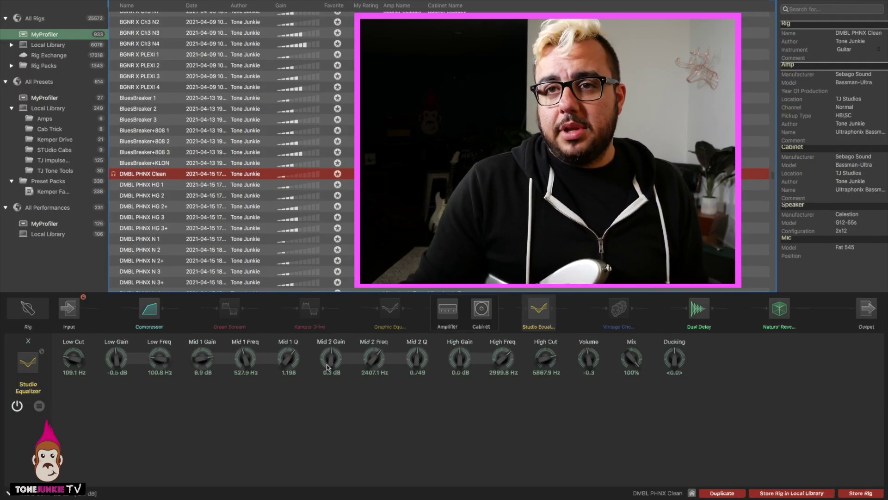
{"action": "left_click_drag", "start_coordinate": [202, 359], "coordinate": [203, 389]}
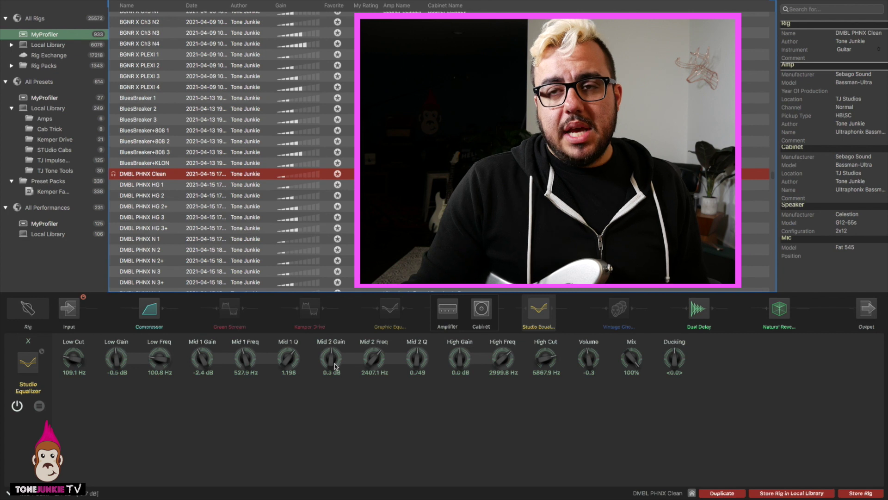
Boost Mid 2 Gain to 4.6 dB, leaving Mid 1 cut at -2.4 dB.
{"action": "left_click_drag", "start_coordinate": [335, 363], "coordinate": [329, 365]}
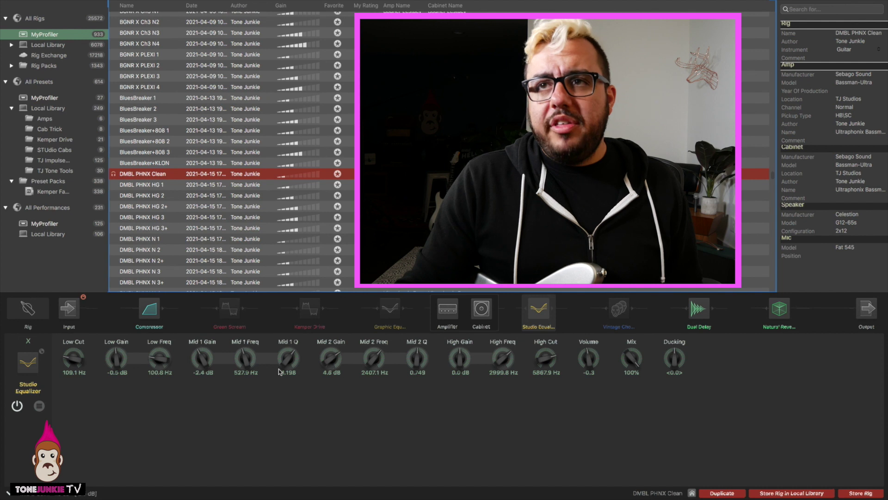
Reload the DMBL PHNX Clean rig to discard the EQ tweaks, then re-enable the Studio Equalizer.
{"action": "left_click", "coordinate": [244, 170]}
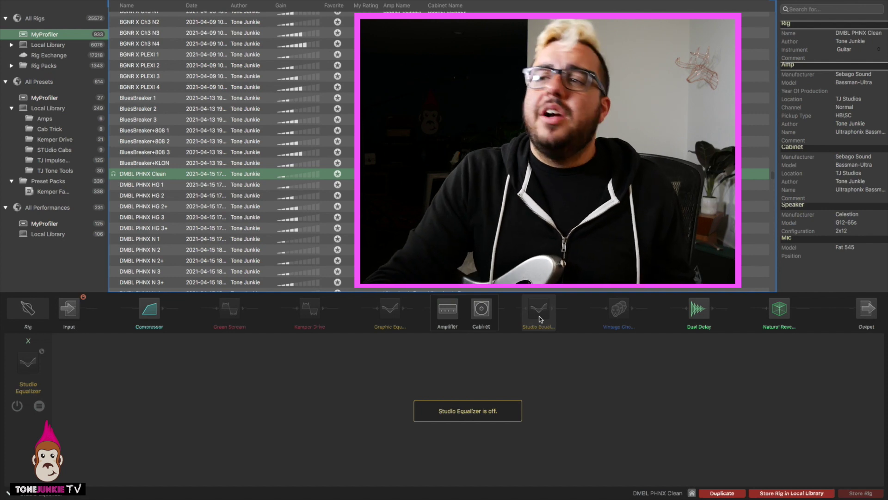
{"action": "left_click", "coordinate": [538, 309]}
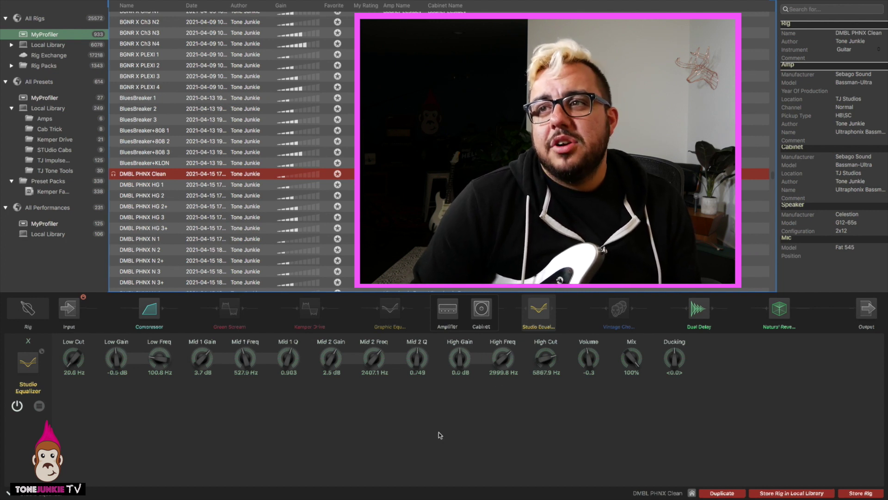
{"action": "left_click", "coordinate": [541, 315]}
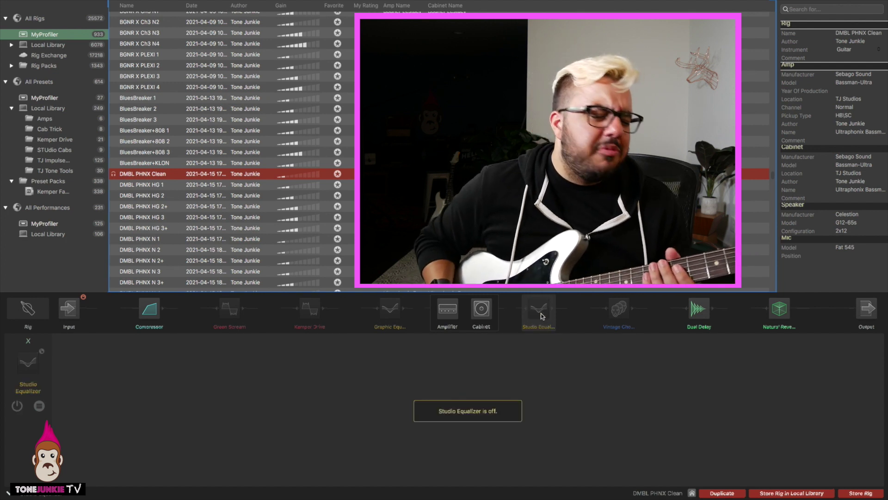